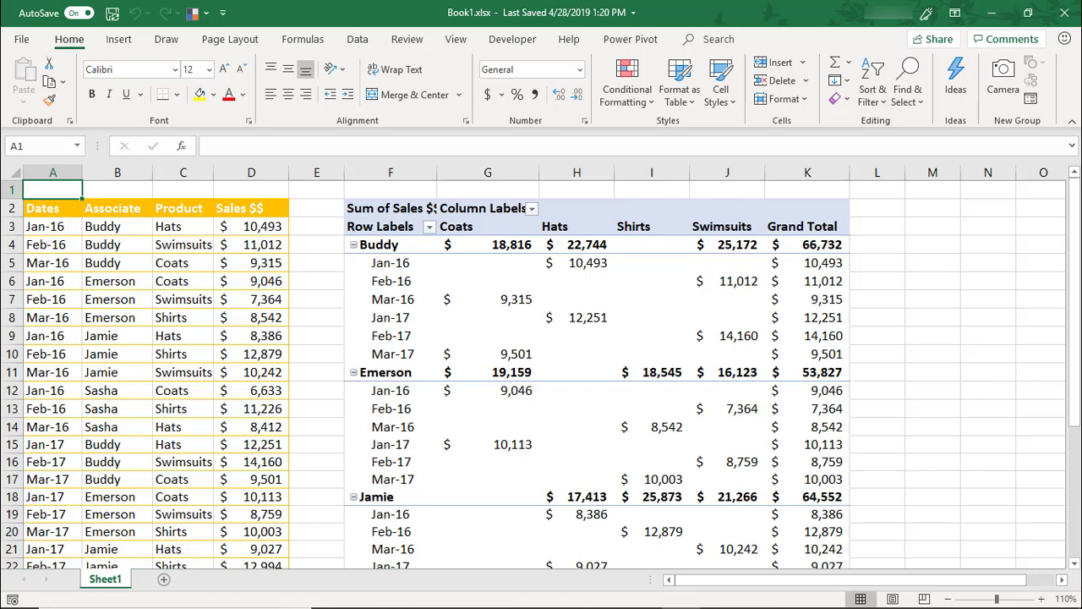
From a pivot table cell, browse the Design tab's PivotTable Styles gallery without choosing a style.
{"action": "left_click", "coordinate": [652, 315]}
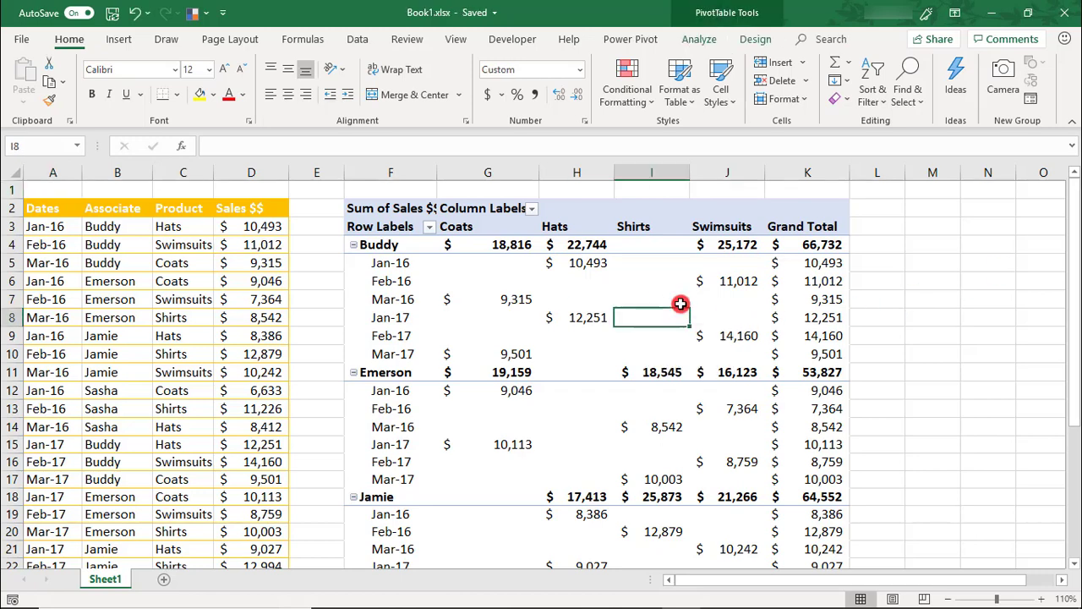
{"action": "left_click", "coordinate": [765, 17]}
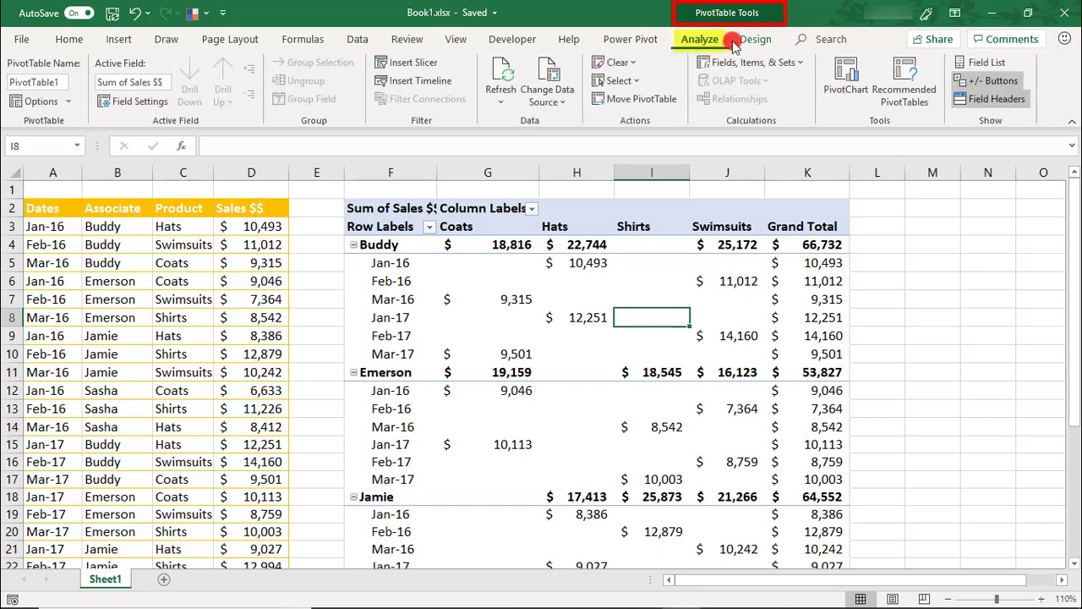
{"action": "left_click", "coordinate": [755, 39]}
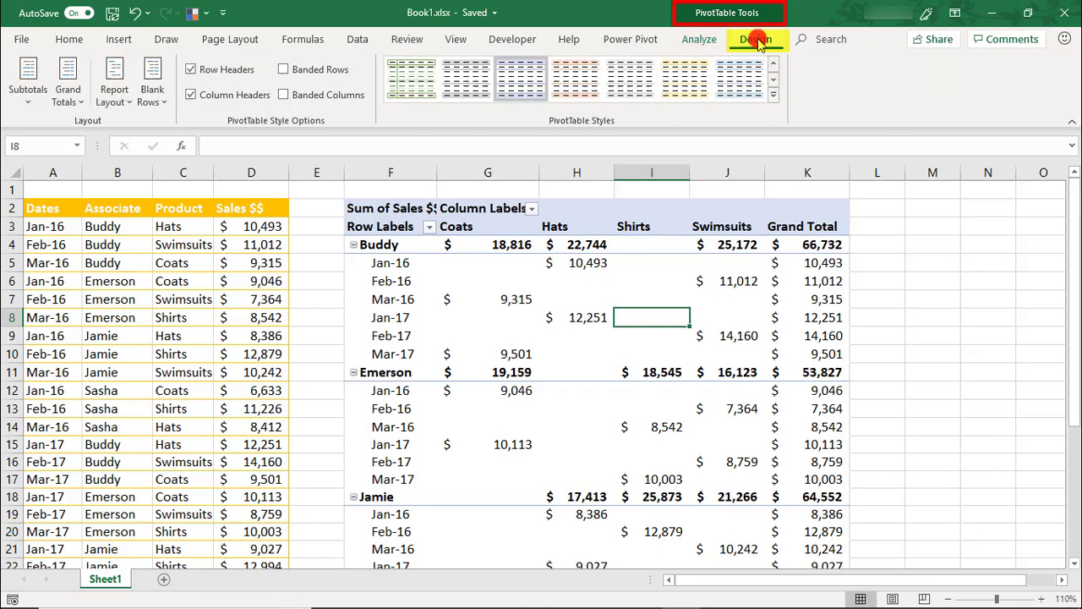
{"action": "left_click", "coordinate": [773, 97]}
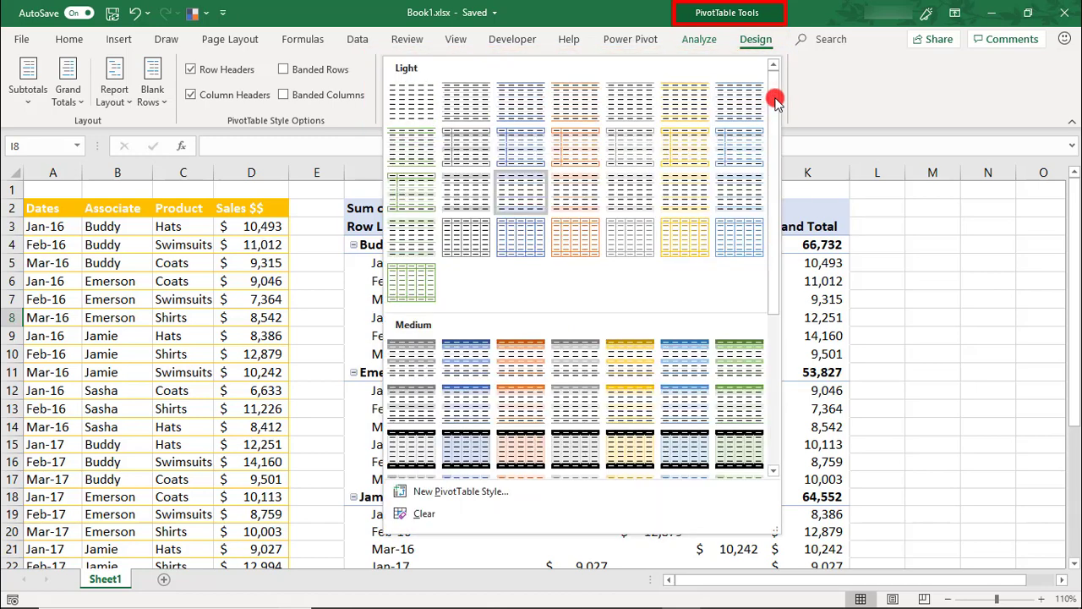
{"action": "left_click_drag", "start_coordinate": [776, 99], "coordinate": [767, 262]}
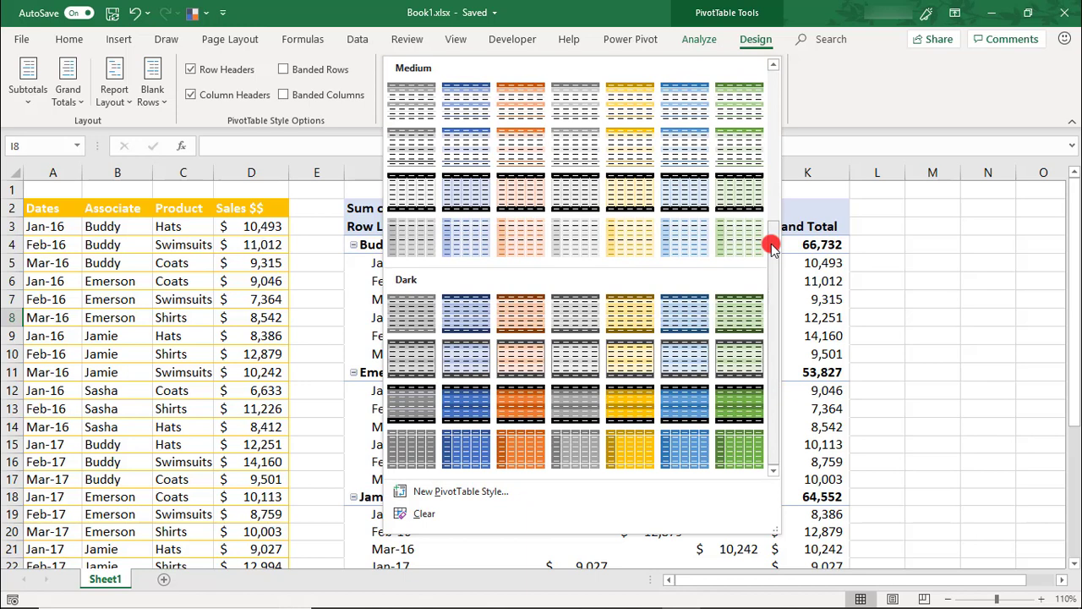
{"action": "left_click", "coordinate": [879, 115]}
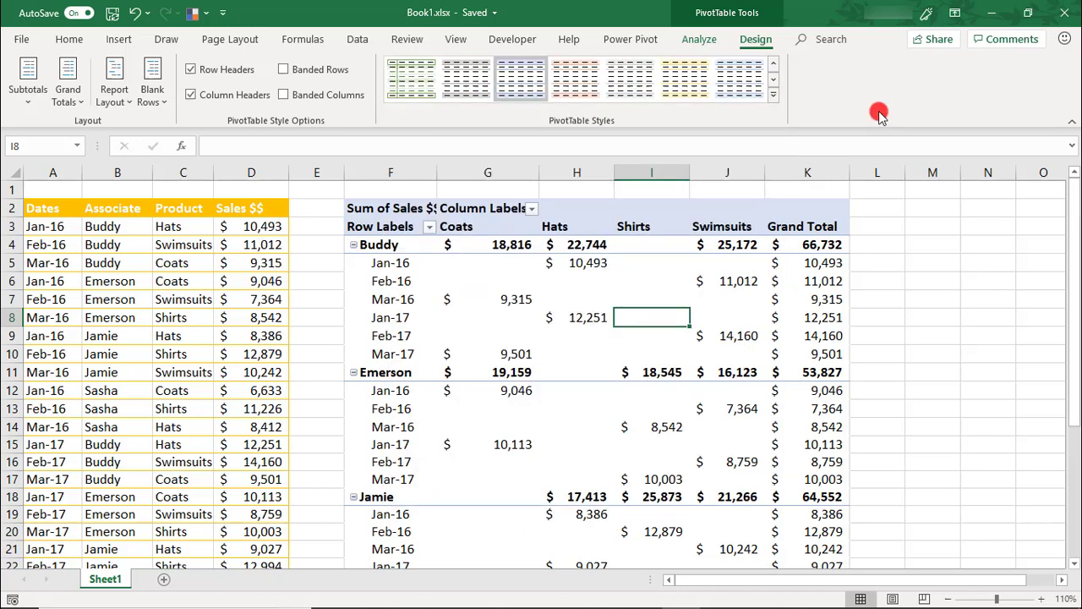
Preview the Page Layout theme colour palettes, then go back to the PivotTable Design options.
{"action": "left_click", "coordinate": [237, 44]}
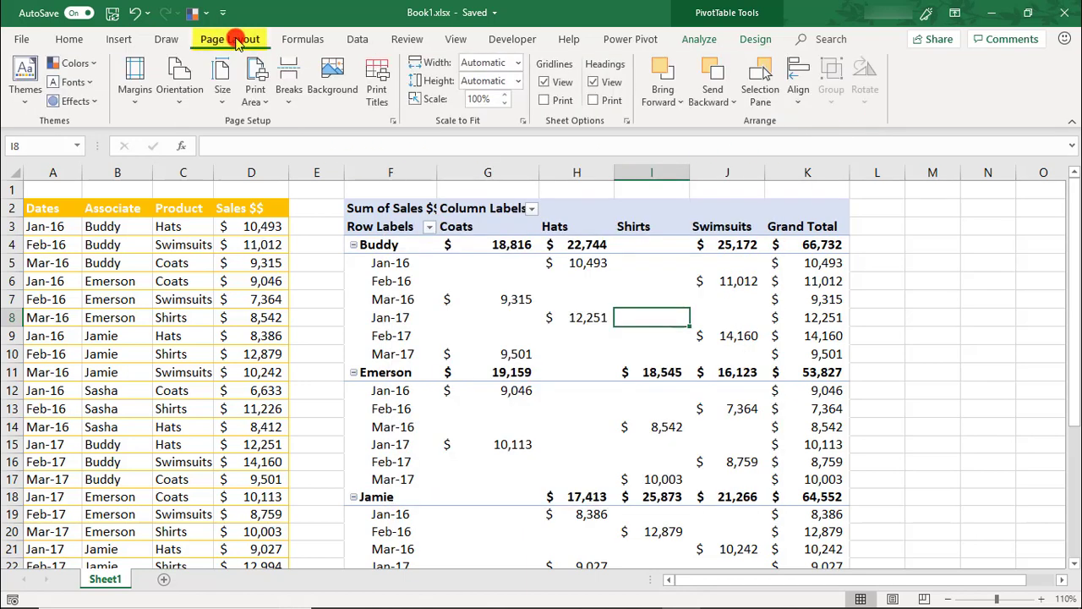
{"action": "left_click", "coordinate": [91, 65]}
{"action": "left_click", "coordinate": [211, 25]}
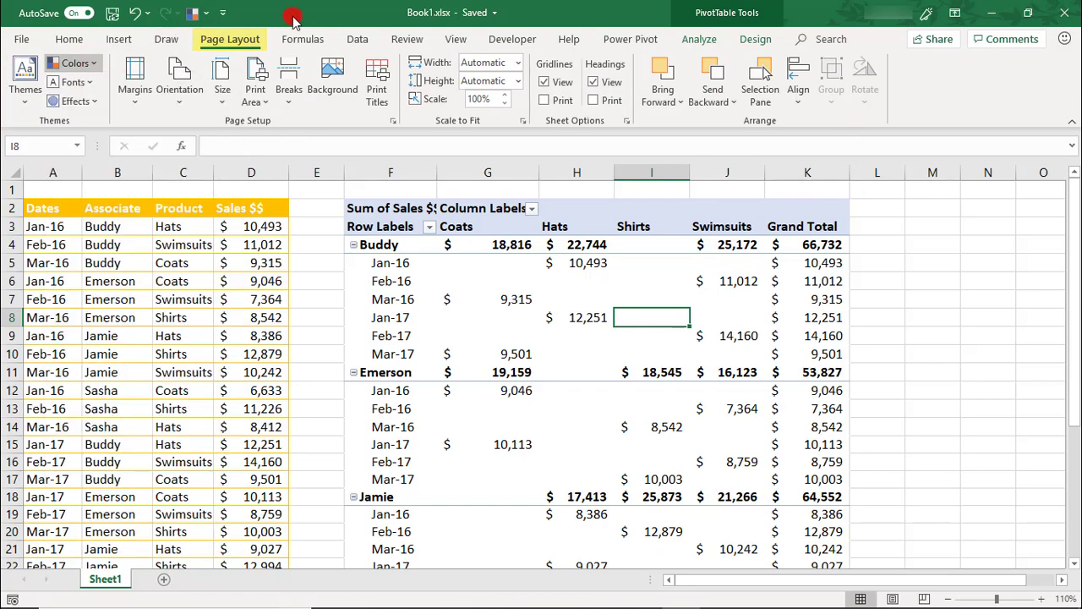
{"action": "left_click", "coordinate": [206, 20]}
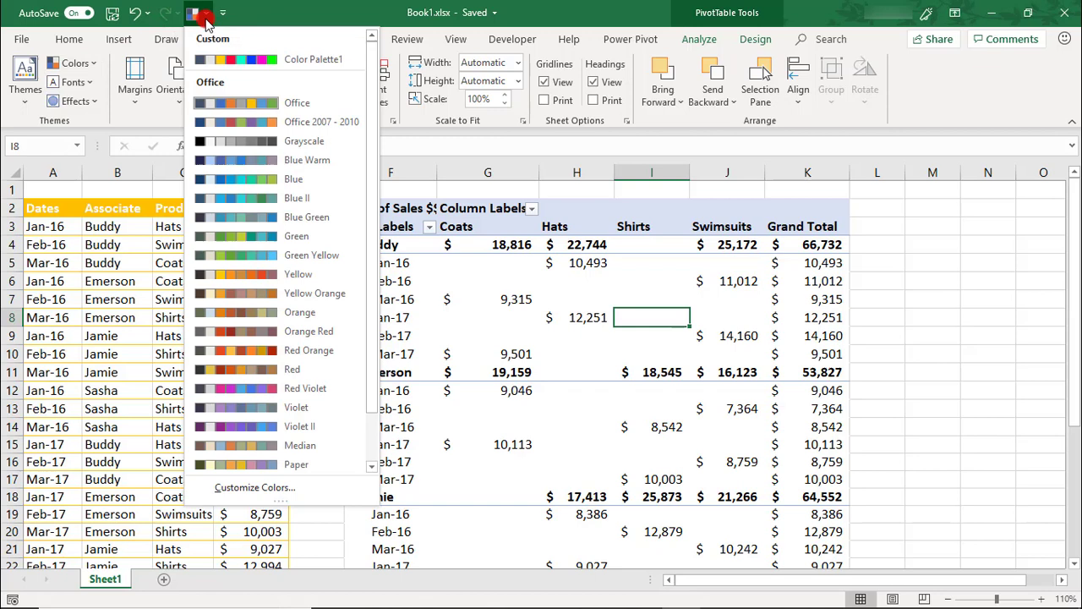
{"action": "left_click", "coordinate": [298, 11]}
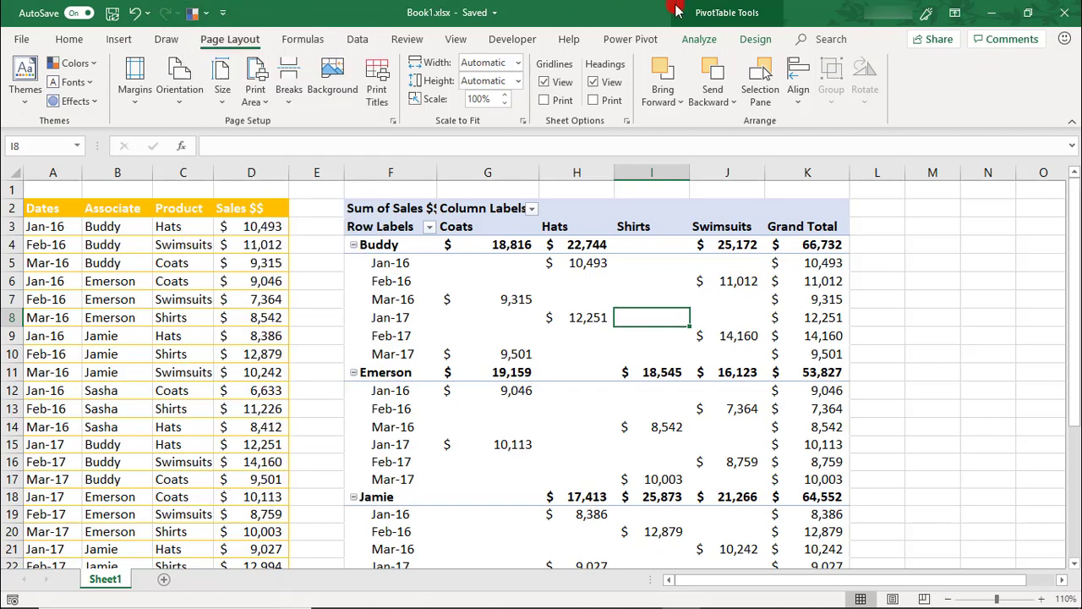
{"action": "left_click", "coordinate": [699, 39]}
{"action": "left_click", "coordinate": [755, 39]}
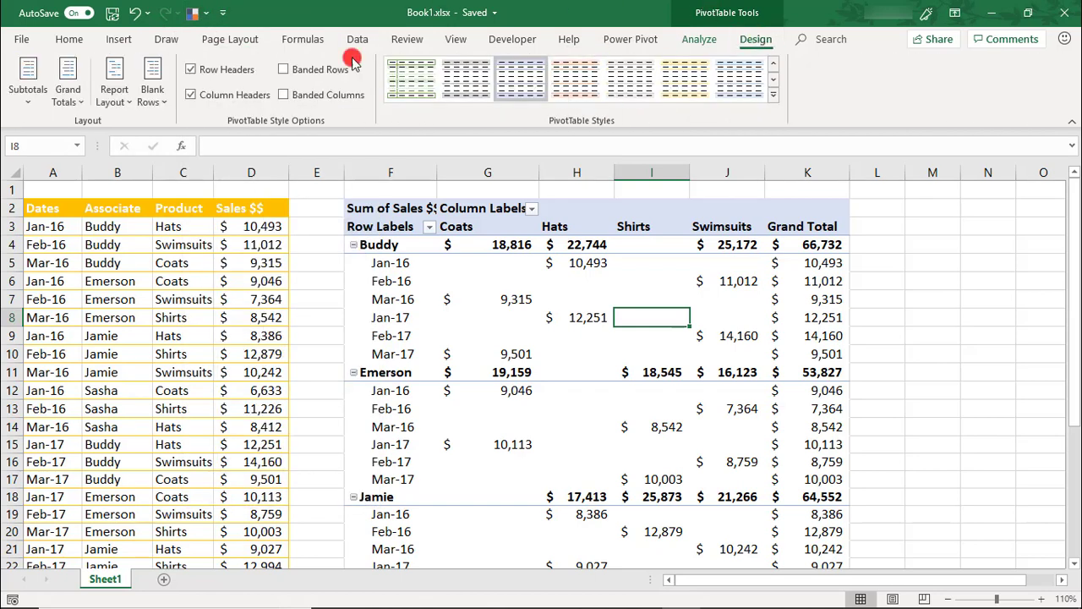
Apply the Yellow theme colours and browse the recoloured pivot table styles.
{"action": "left_click", "coordinate": [193, 12]}
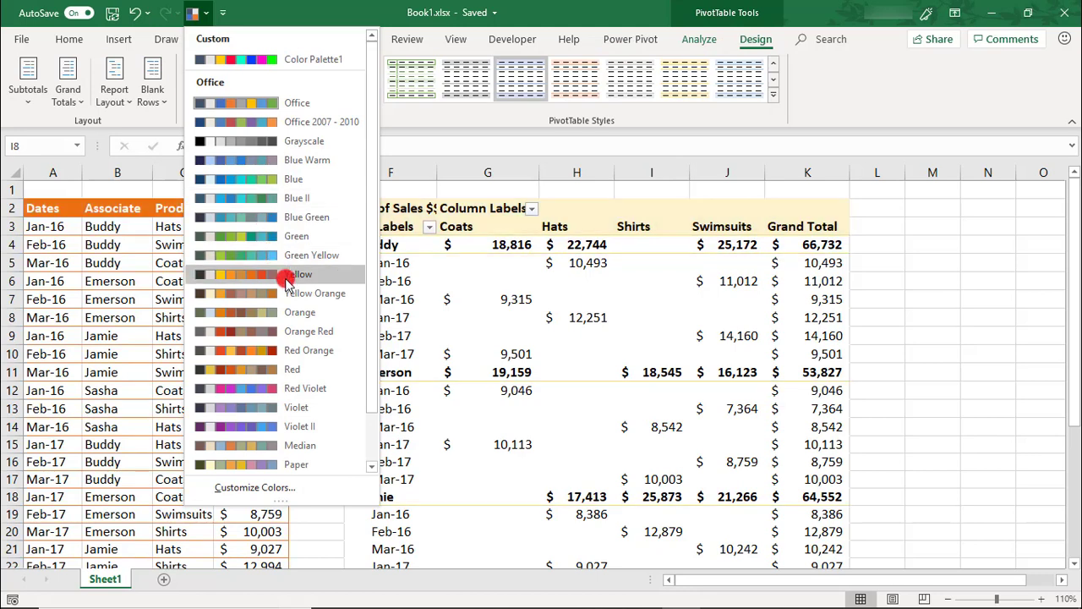
{"action": "left_click", "coordinate": [288, 278]}
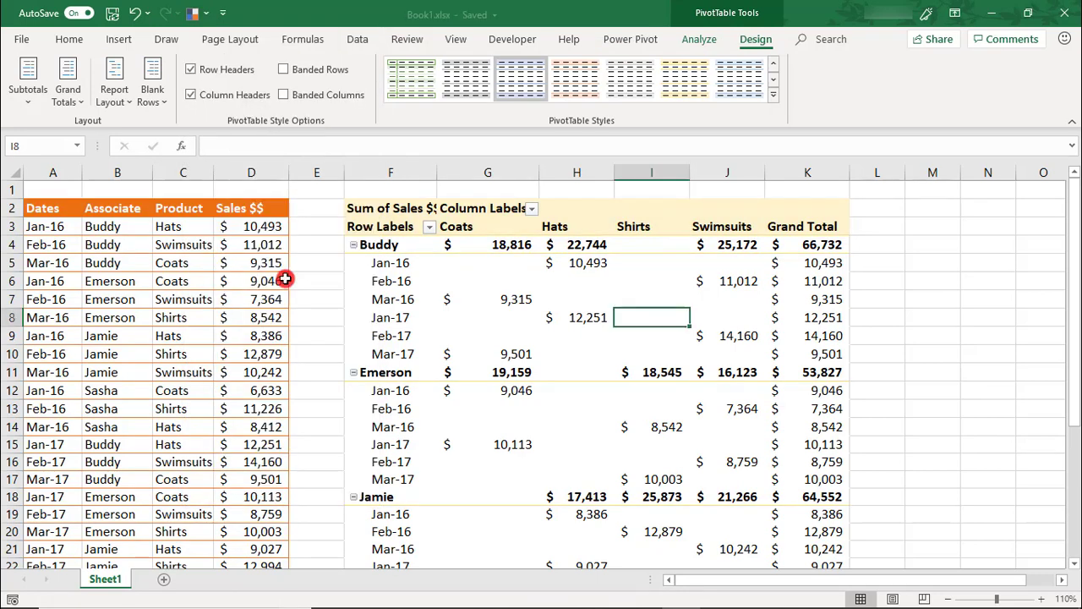
{"action": "left_click", "coordinate": [773, 95]}
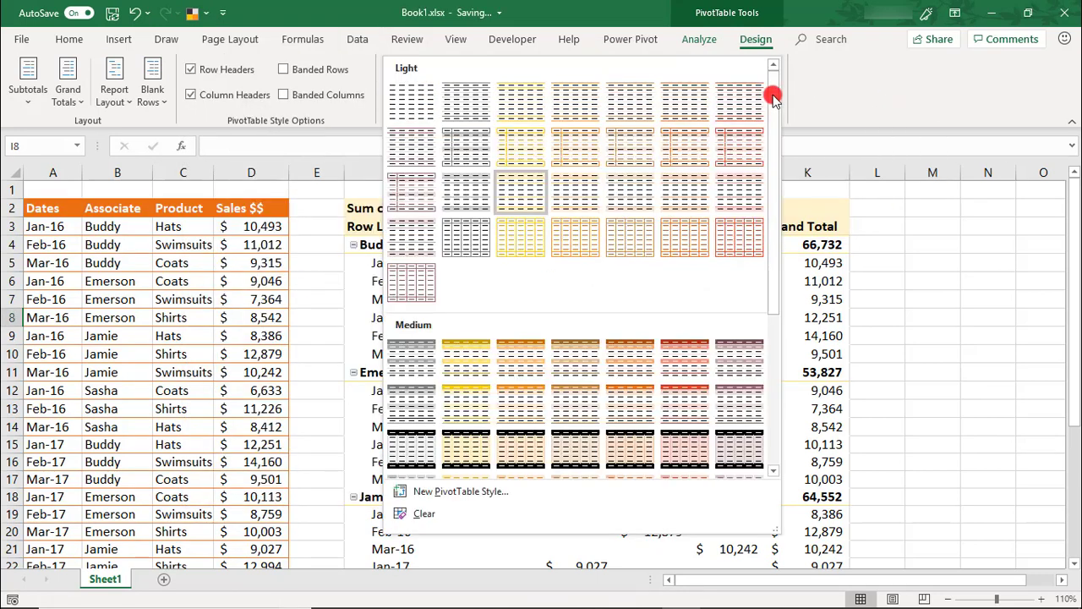
{"action": "left_click_drag", "start_coordinate": [774, 95], "coordinate": [770, 262]}
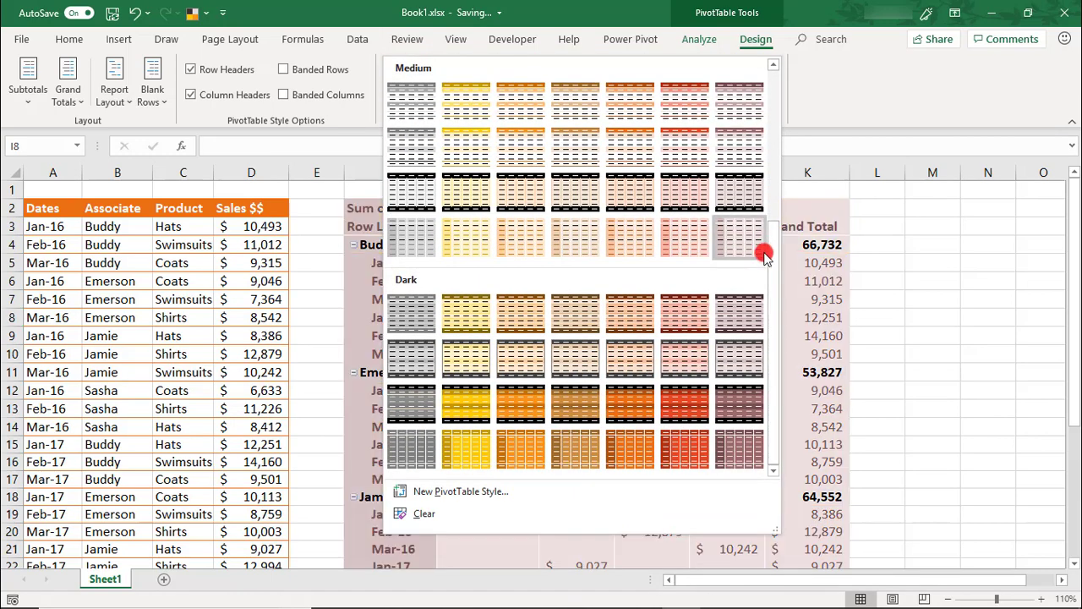
Apply the custom Color Palette1 theme colours and preview the pivot styles with them.
{"action": "left_click", "coordinate": [196, 12]}
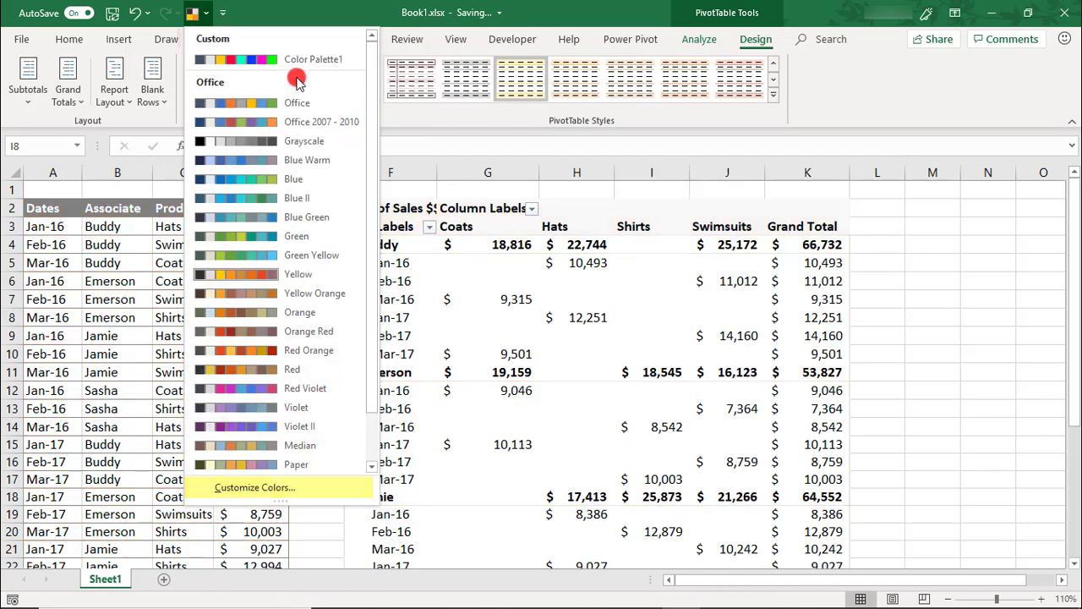
{"action": "left_click", "coordinate": [297, 61]}
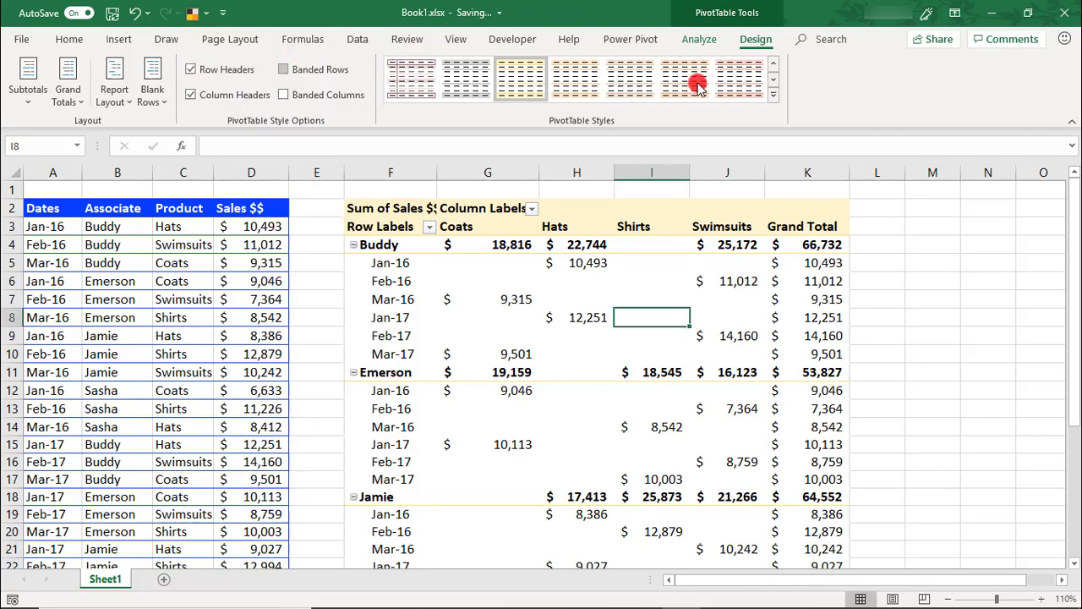
{"action": "left_click", "coordinate": [773, 96]}
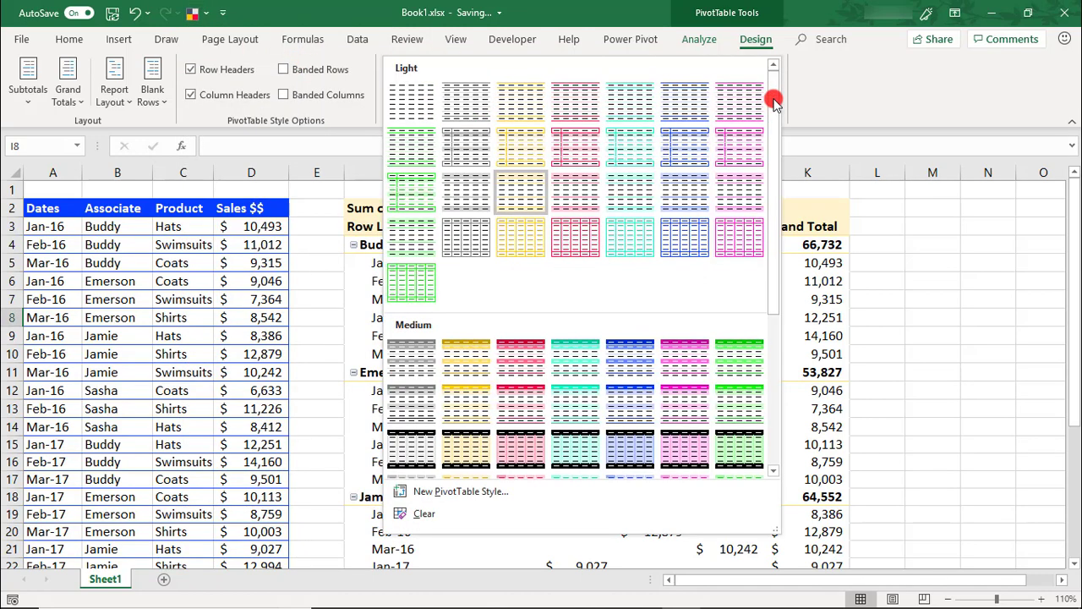
{"action": "mouse_move", "coordinate": [774, 100]}
{"action": "left_mouse_down"}
{"action": "mouse_move", "coordinate": [774, 277]}
{"action": "mouse_move", "coordinate": [785, 96]}
{"action": "left_mouse_up"}
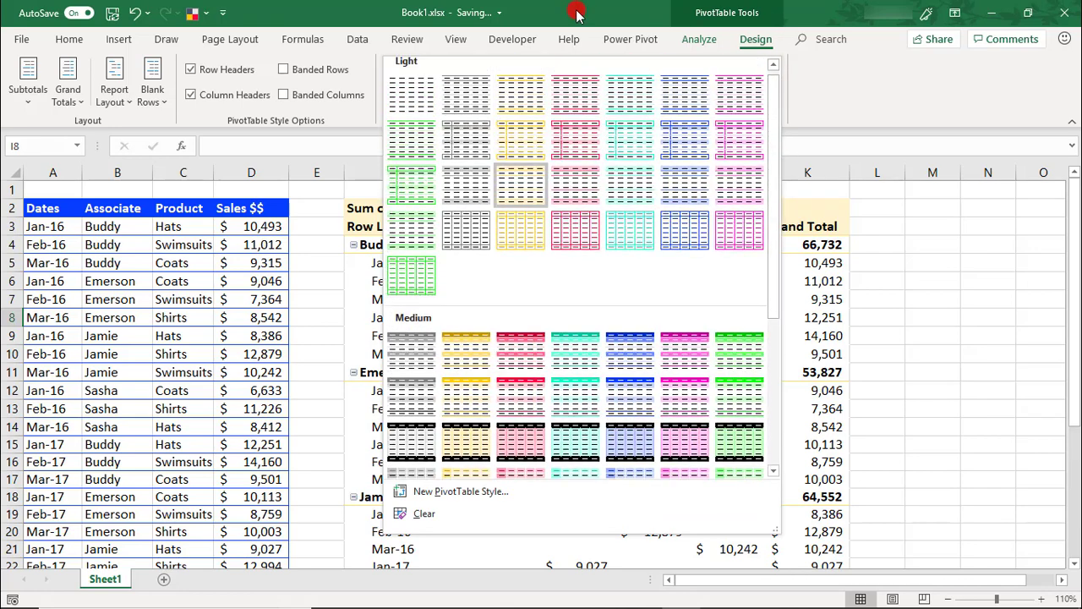
{"action": "left_click", "coordinate": [195, 13]}
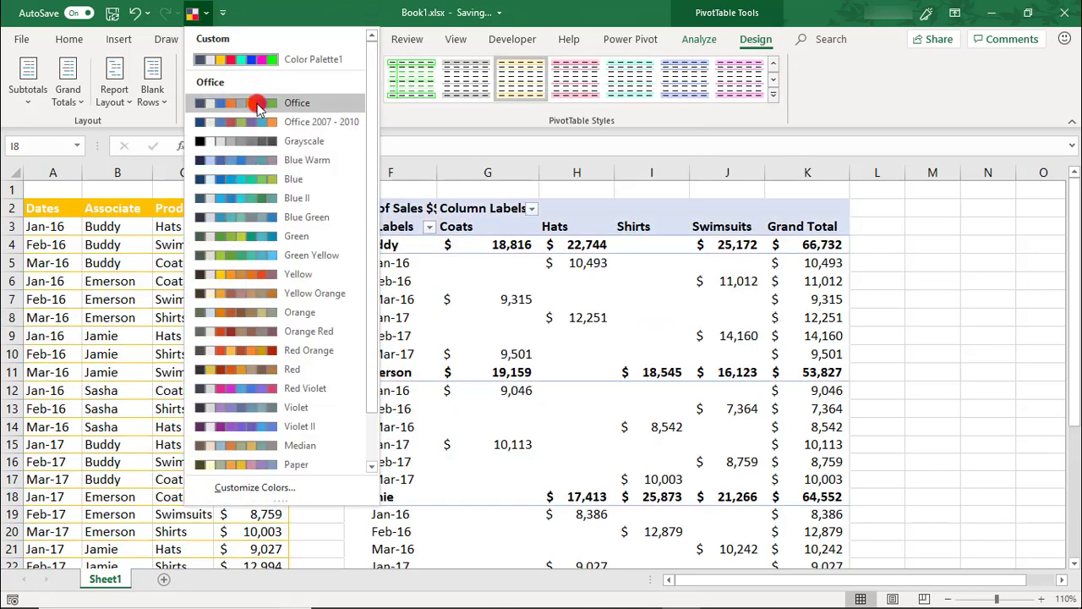
Restore the Office theme colours and start a new custom style, PivotTable Style 1.
{"action": "left_click", "coordinate": [245, 104]}
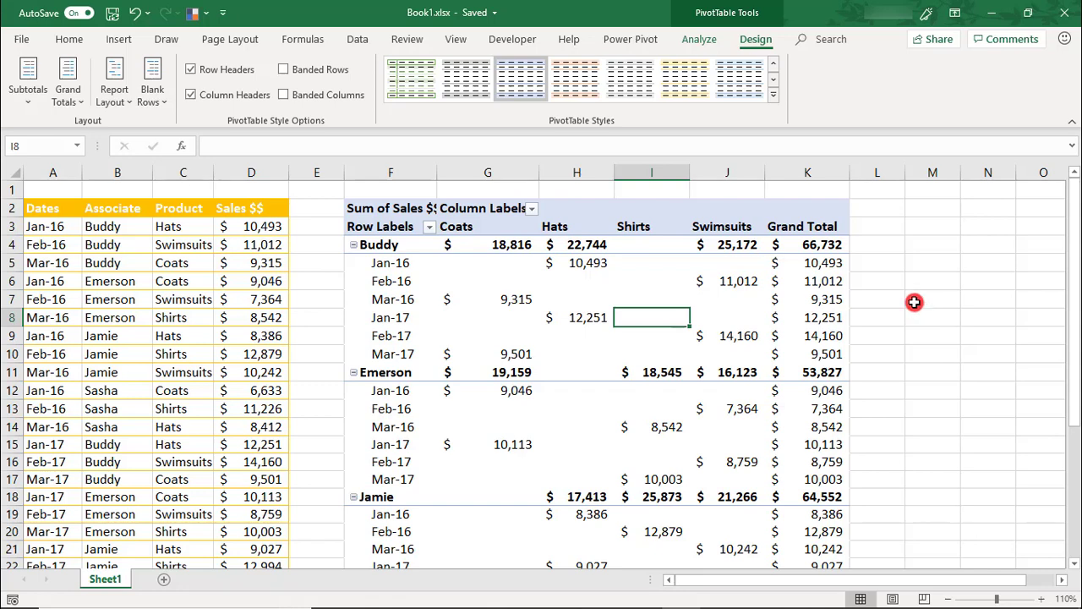
{"action": "left_click", "coordinate": [774, 100]}
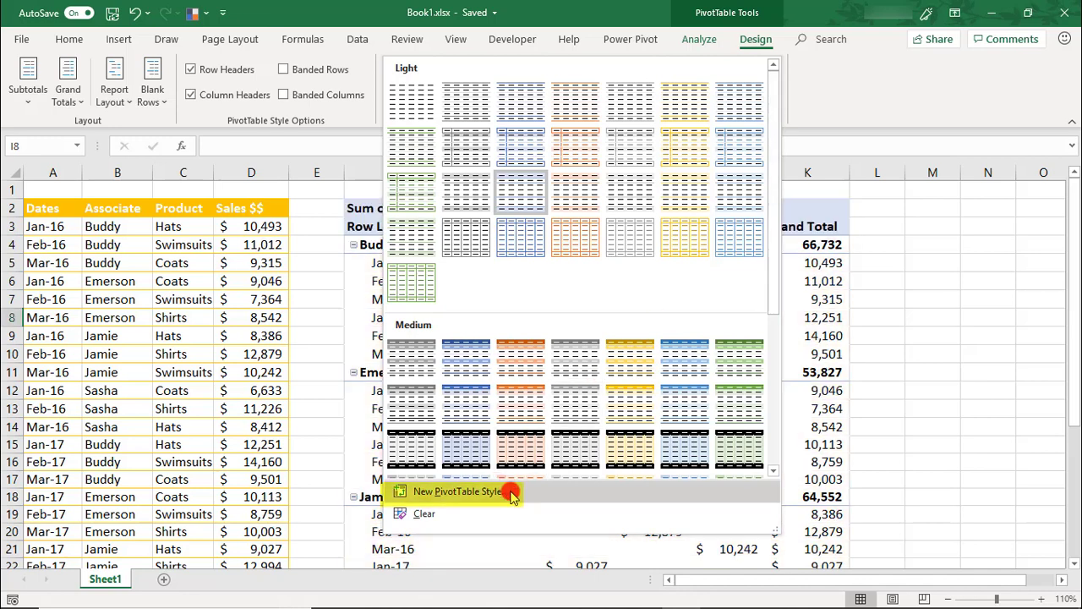
{"action": "left_click", "coordinate": [512, 493]}
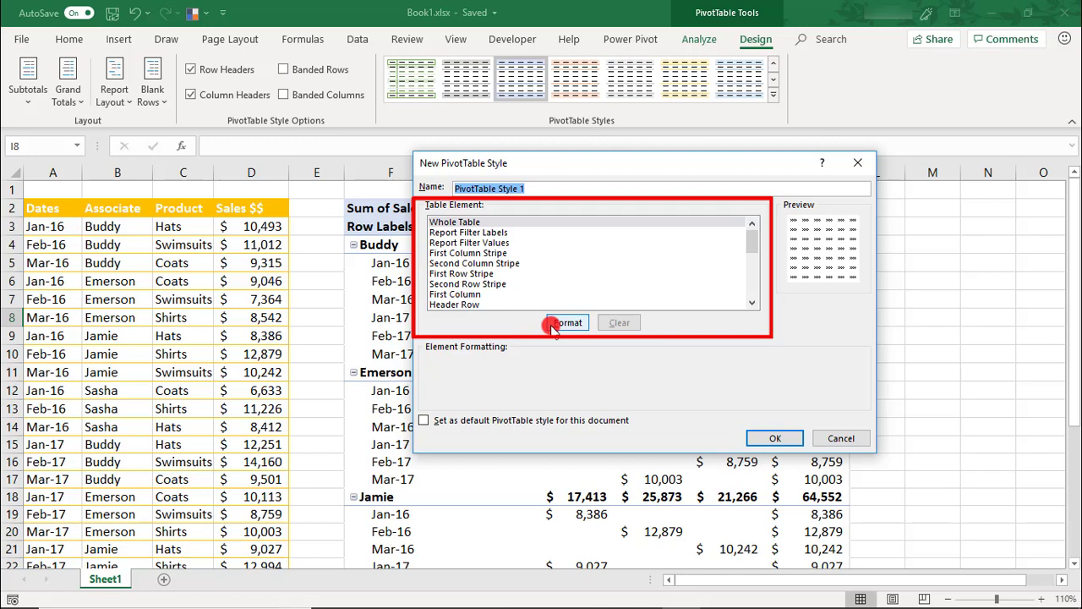
Give the custom style's Whole Table element a light green fill.
{"action": "left_click", "coordinate": [480, 223]}
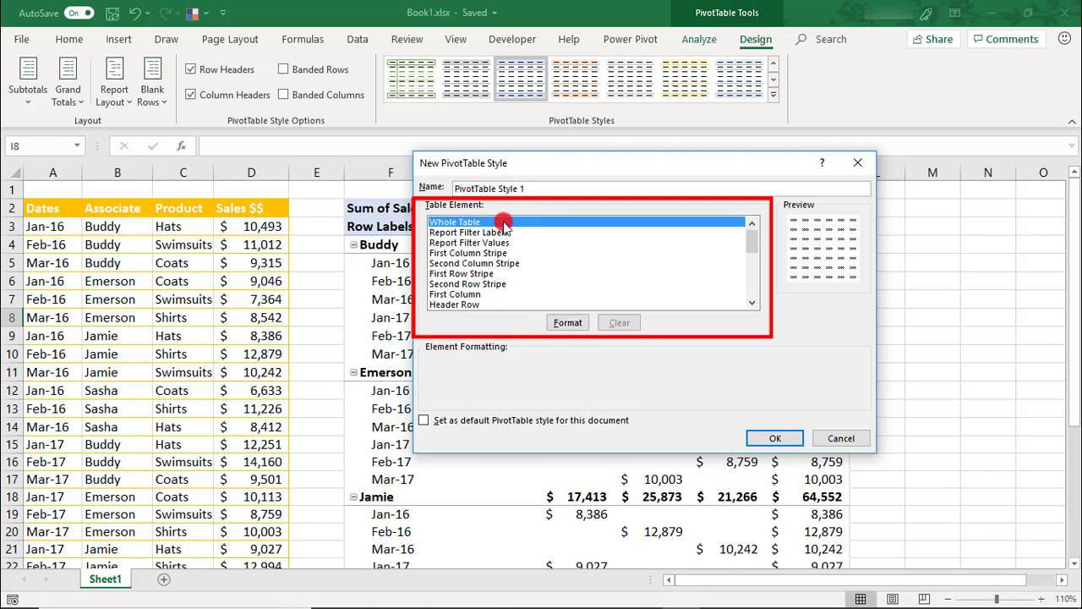
{"action": "left_click", "coordinate": [573, 328]}
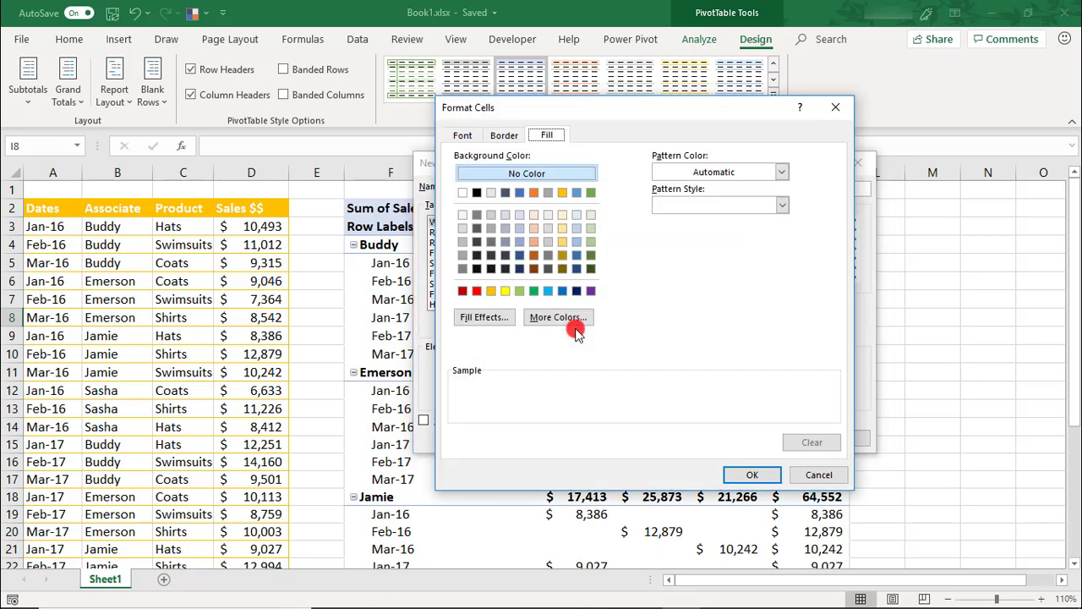
{"action": "left_click", "coordinate": [520, 291]}
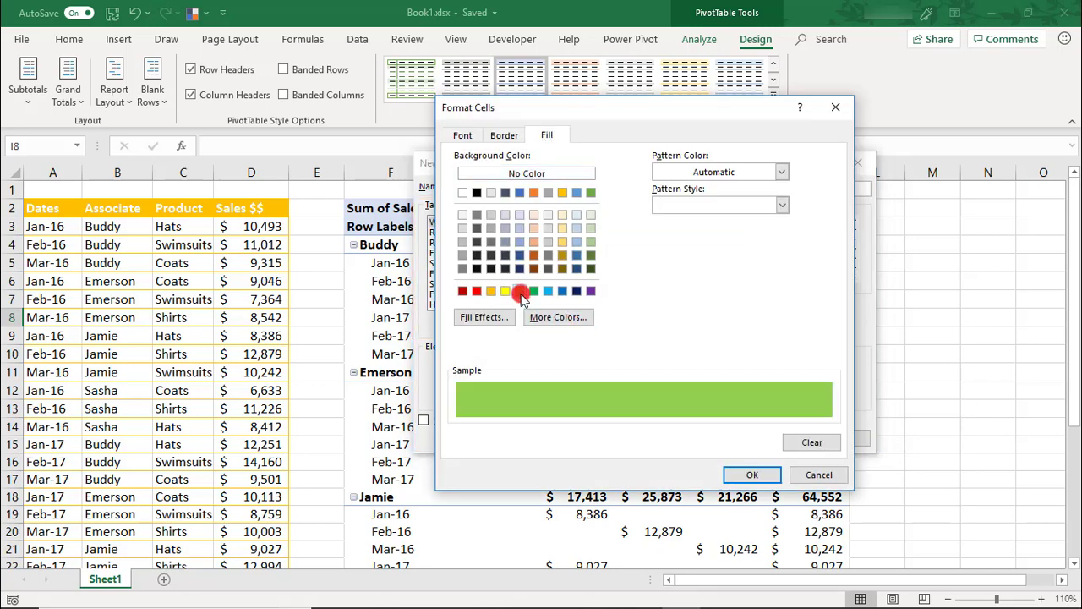
{"action": "left_click", "coordinate": [752, 474]}
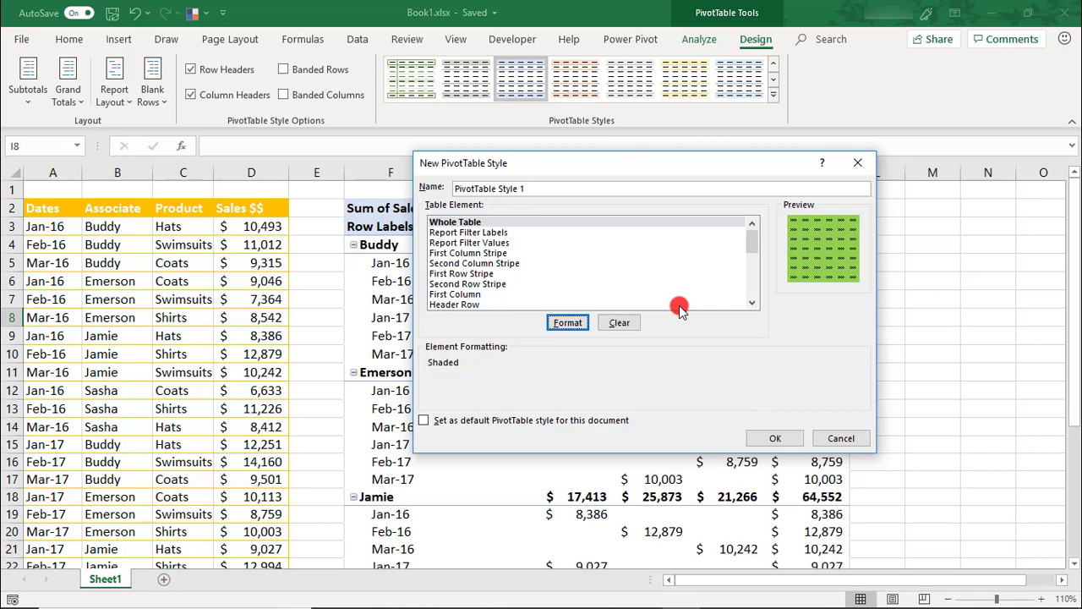
Make the Report Filter Values element bold with a red fill.
{"action": "left_click", "coordinate": [499, 242]}
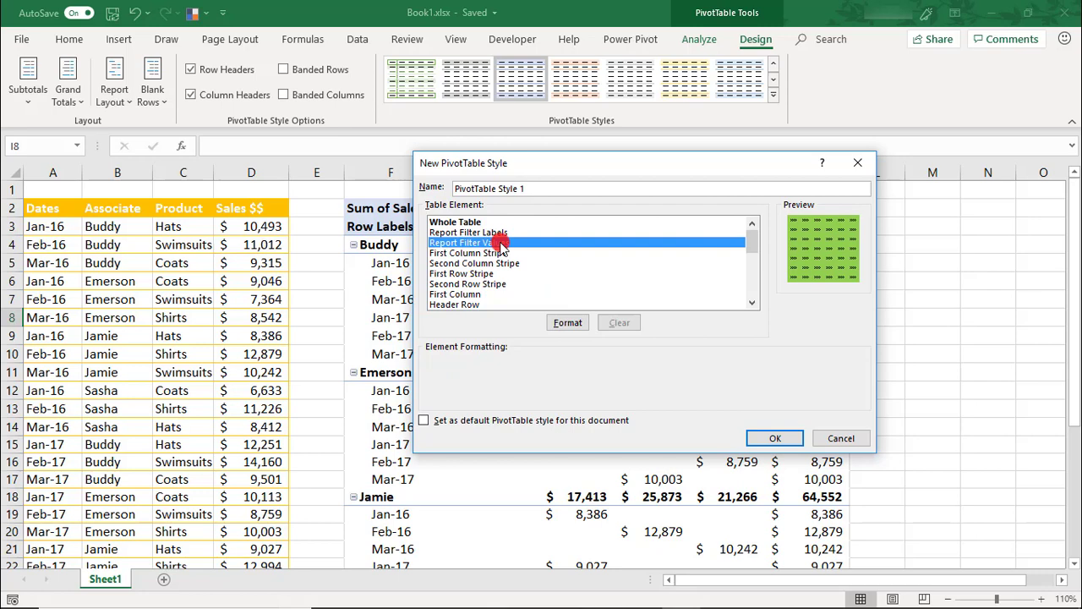
{"action": "left_click", "coordinate": [566, 321]}
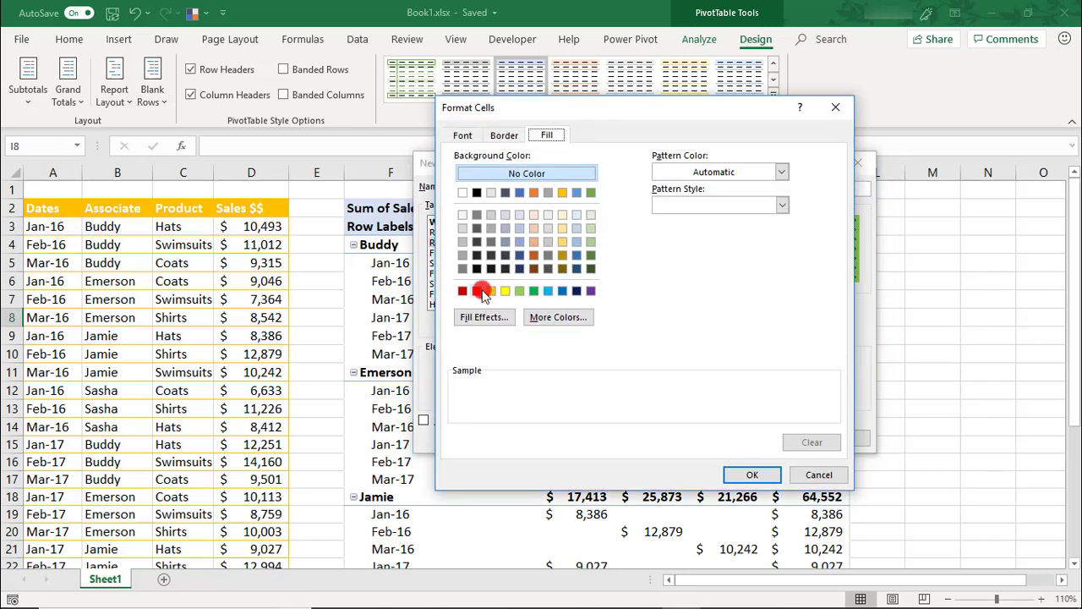
{"action": "left_click", "coordinate": [476, 289]}
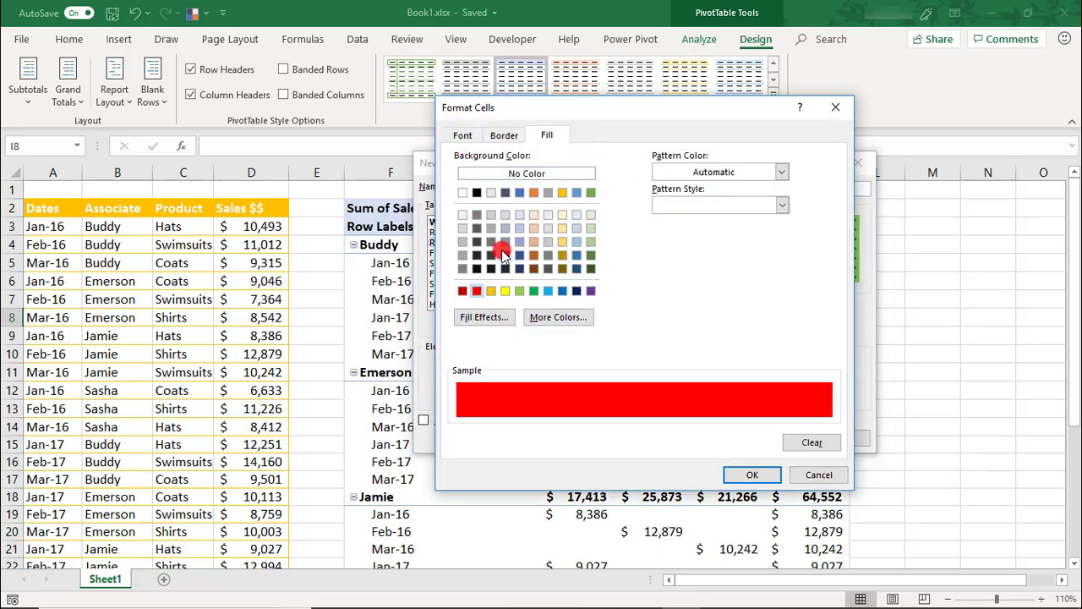
{"action": "left_click", "coordinate": [462, 135]}
{"action": "left_click", "coordinate": [718, 206]}
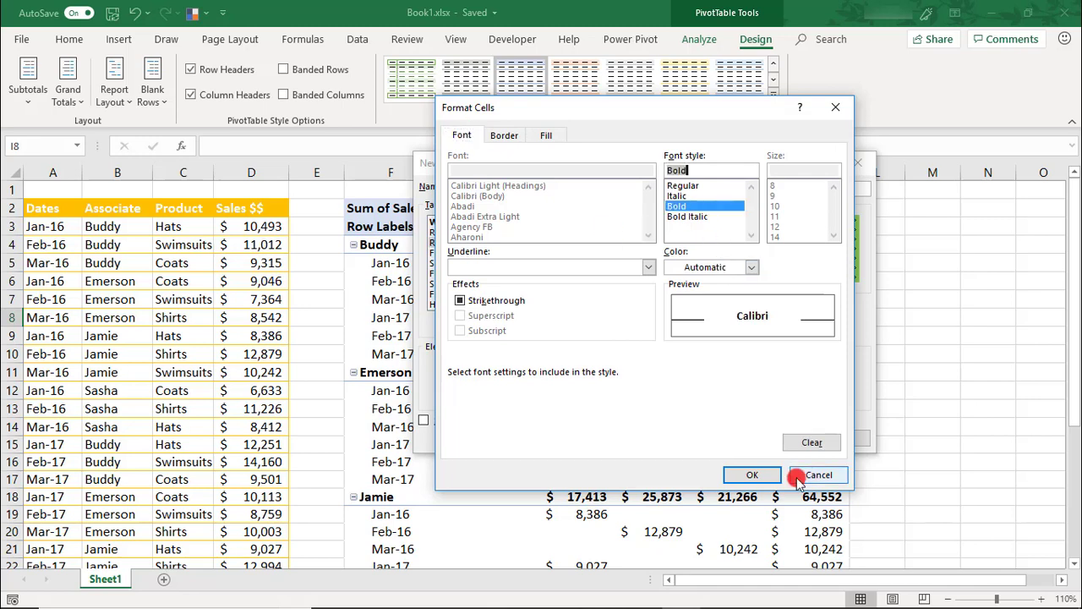
{"action": "left_click", "coordinate": [751, 475]}
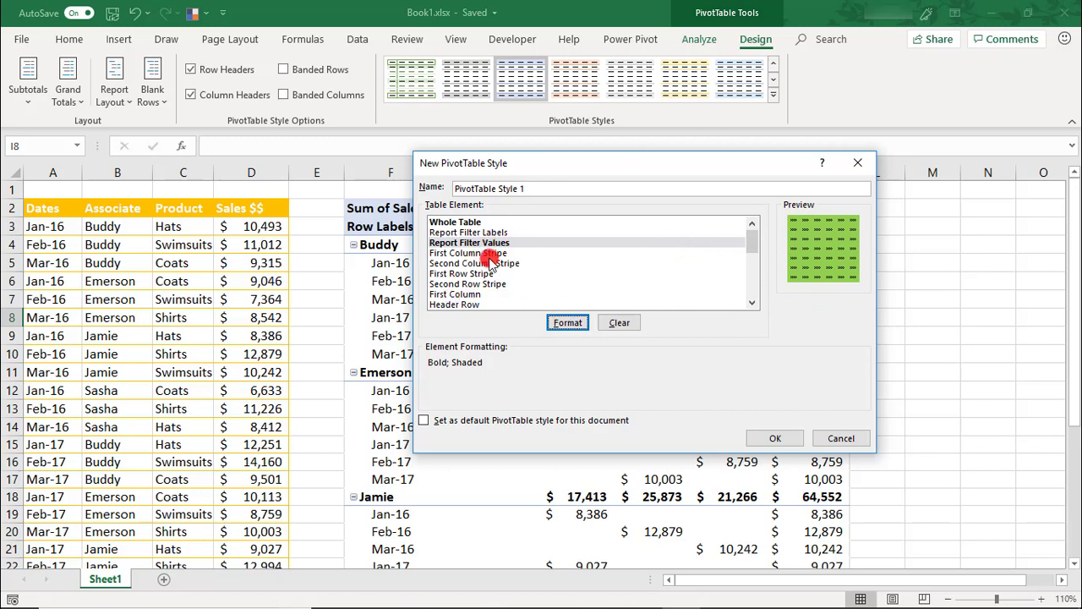
Clear the Report Filter Values and Whole Table formatting, then cancel the new style.
{"action": "left_click", "coordinate": [614, 328]}
{"action": "left_click", "coordinate": [460, 221]}
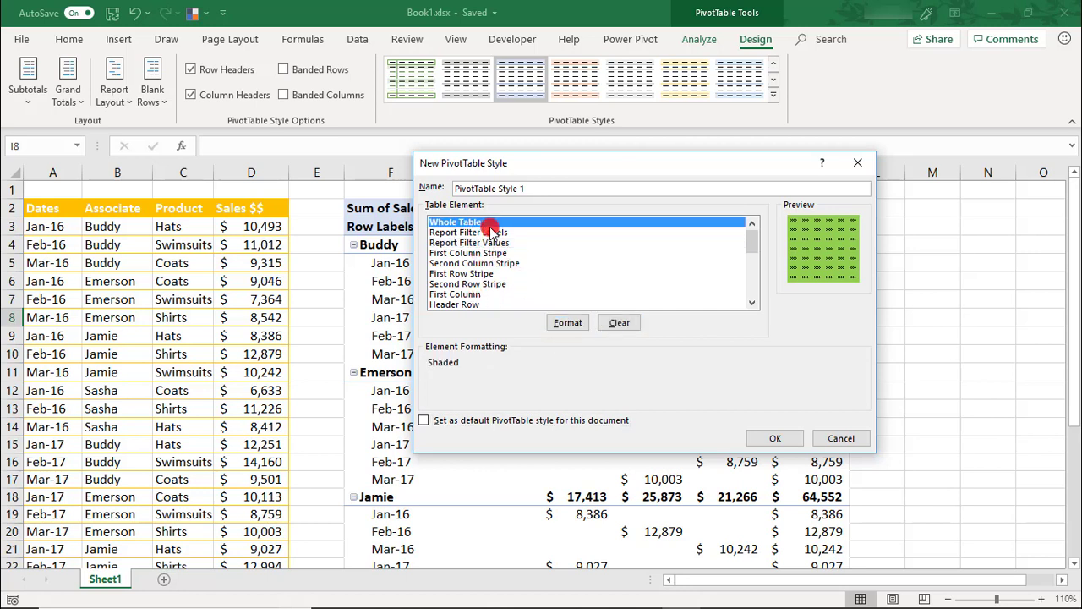
{"action": "left_click", "coordinate": [619, 330]}
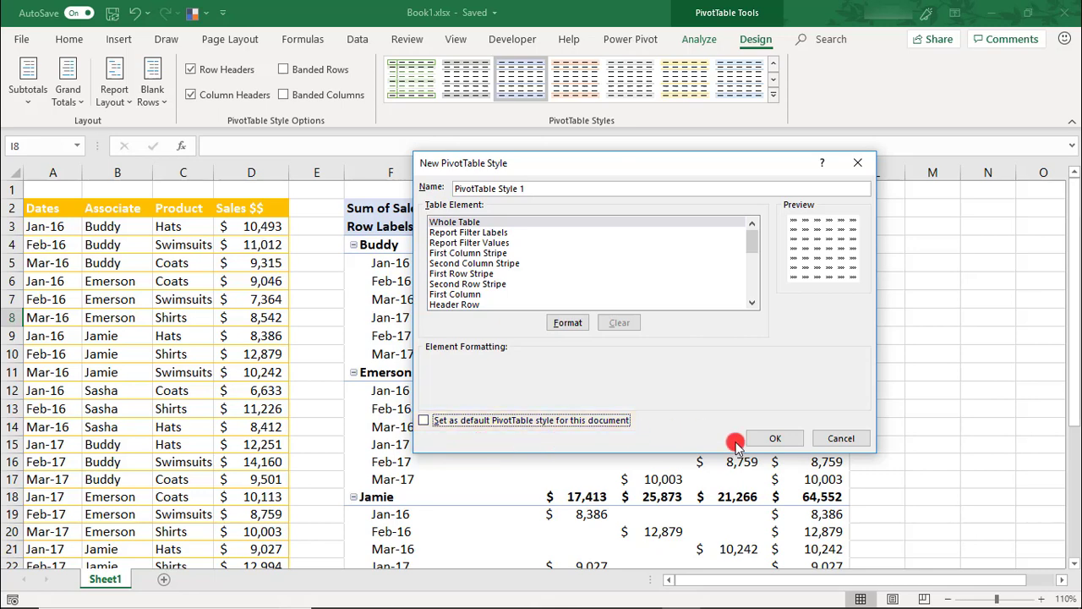
{"action": "left_click", "coordinate": [817, 441]}
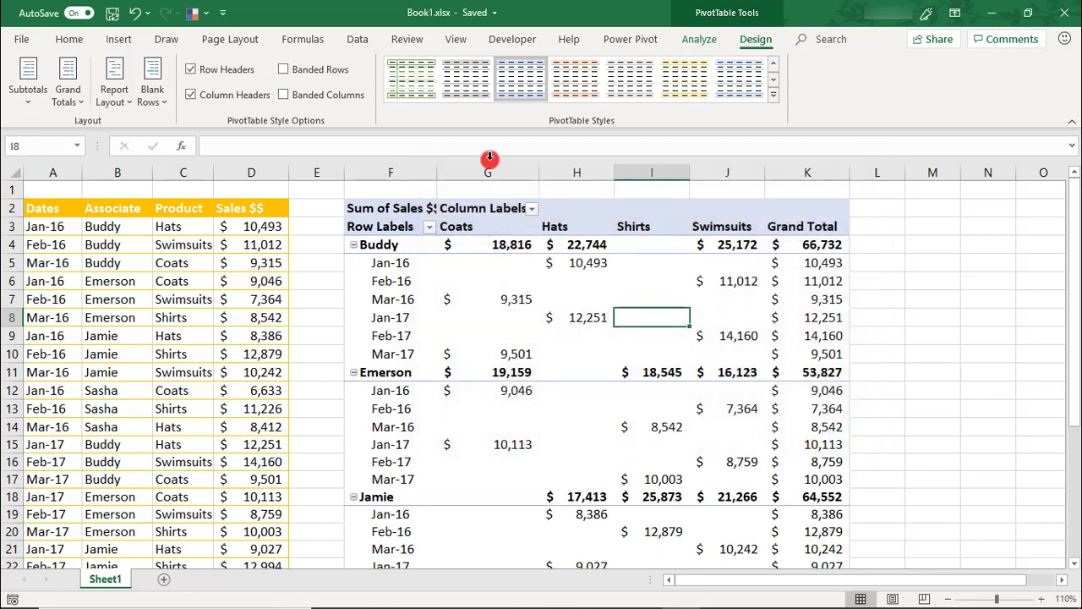
Enable Banded Rows and Banded Columns, toggling Row and Column Headers off and back on.
{"action": "left_click", "coordinate": [344, 78]}
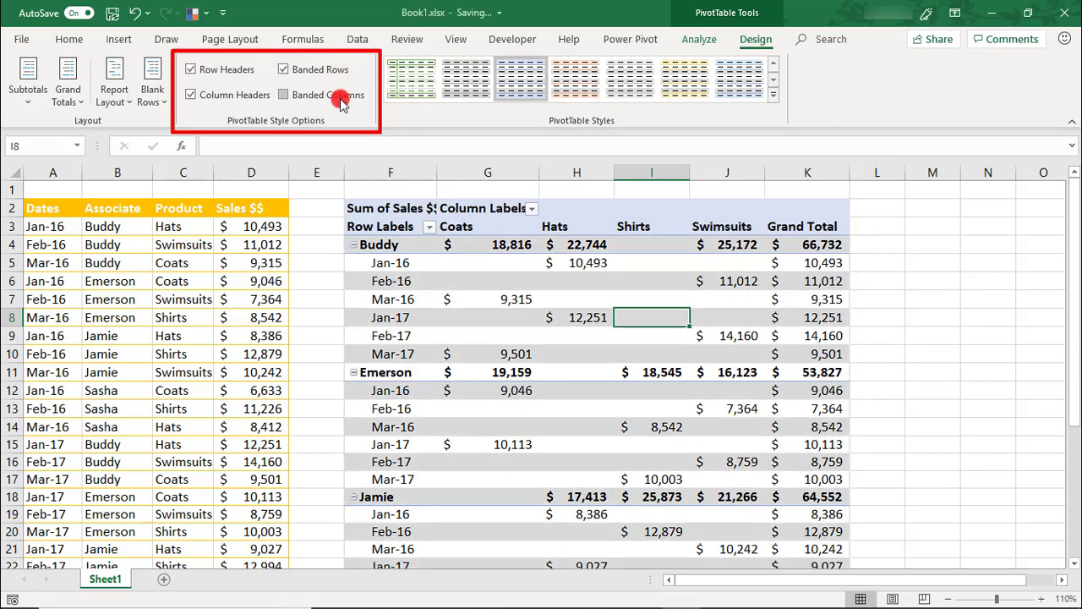
{"action": "left_click", "coordinate": [340, 99]}
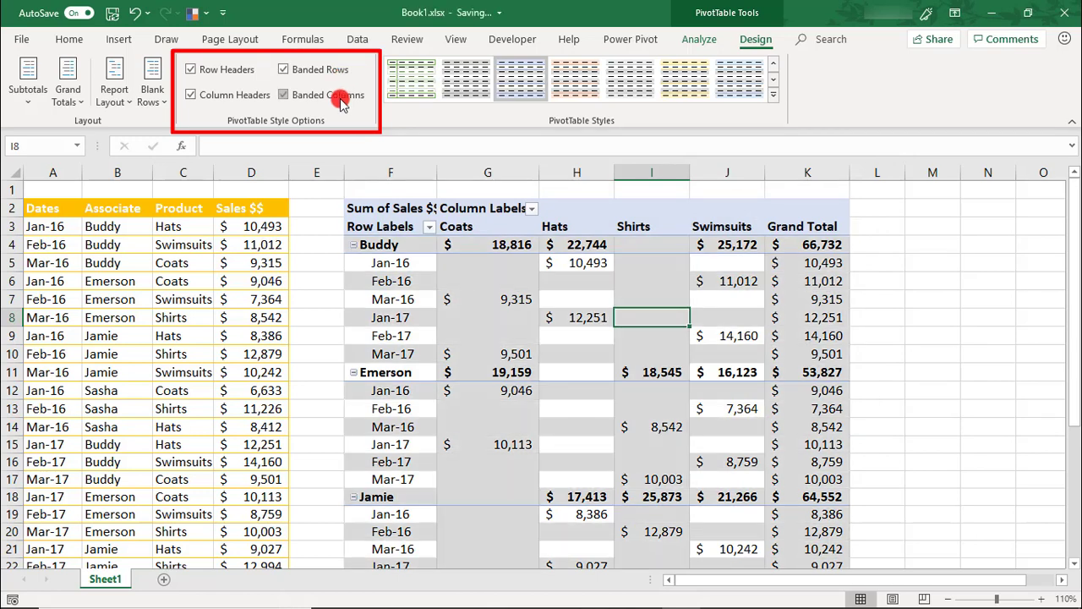
{"action": "left_click", "coordinate": [242, 73]}
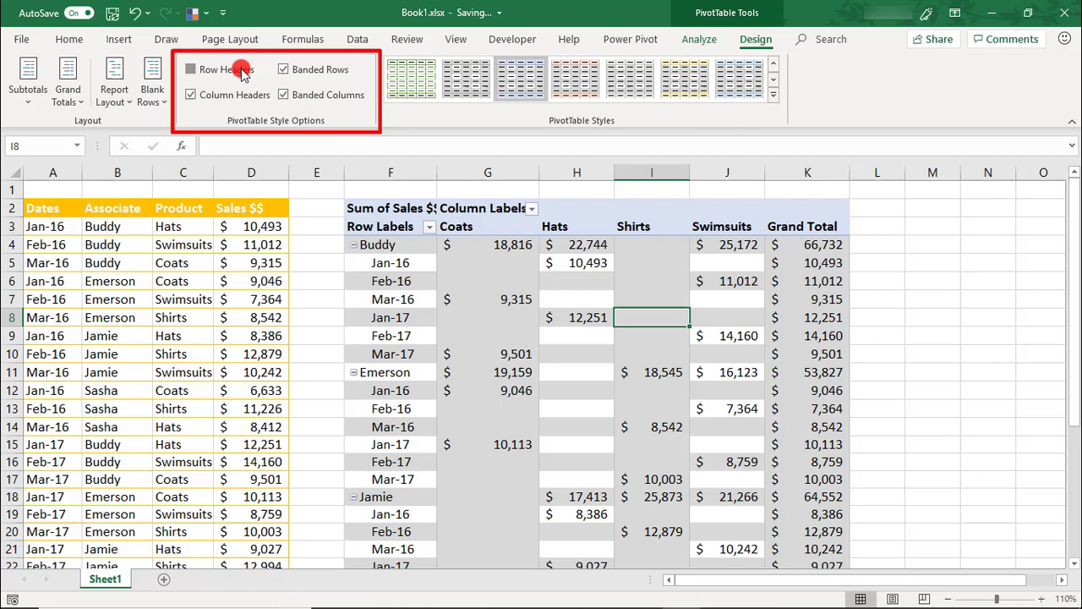
{"action": "left_click", "coordinate": [242, 73]}
{"action": "left_click", "coordinate": [251, 100]}
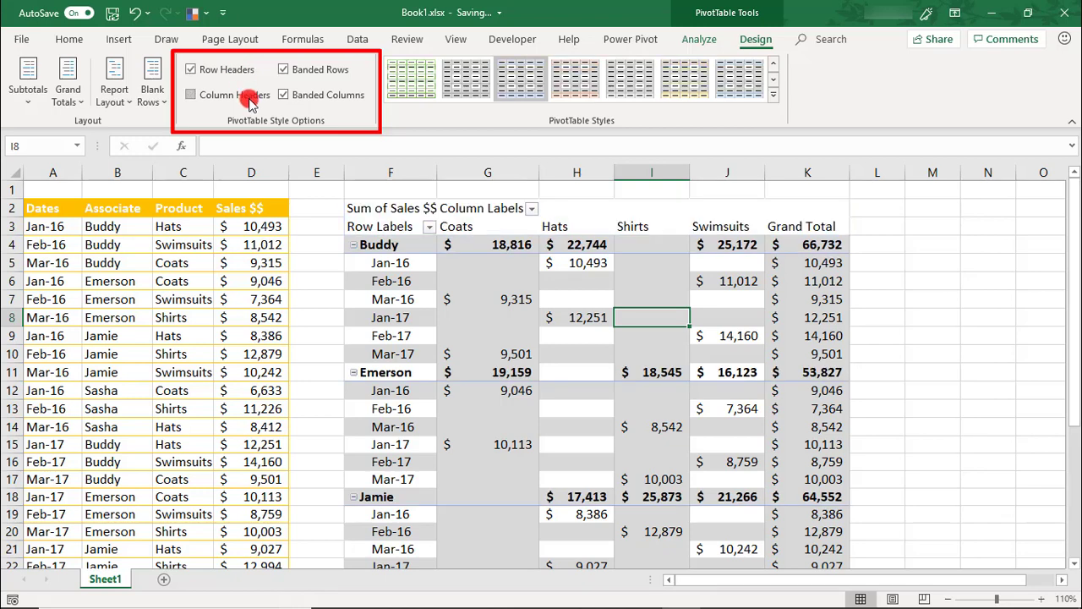
{"action": "left_click", "coordinate": [251, 97]}
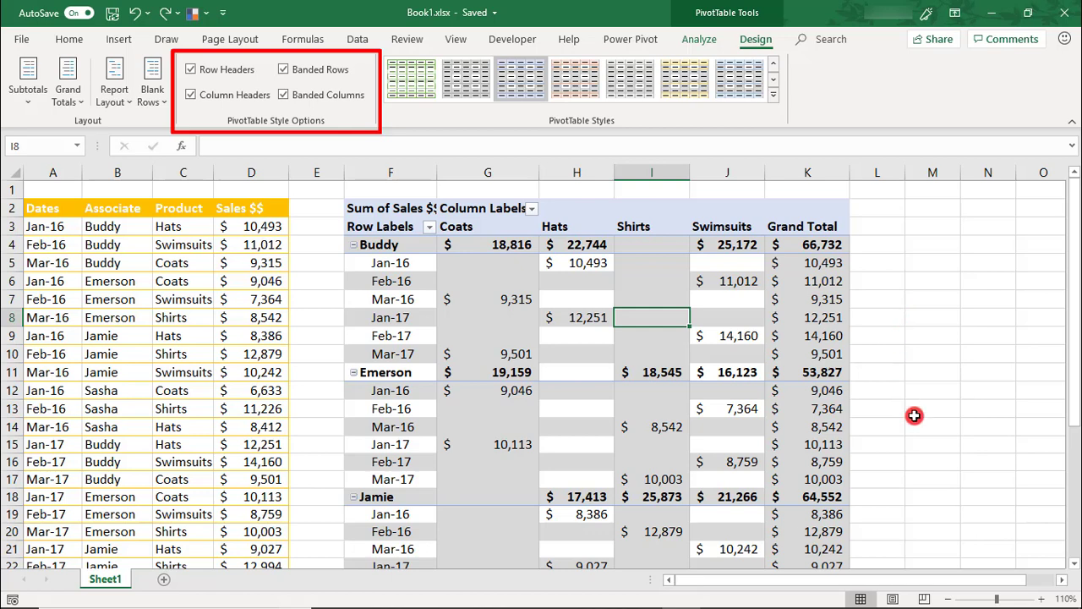
Apply Light Green, Pivot Style Medium 14 from the PivotTable Styles gallery.
{"action": "mouse_move", "coordinate": [938, 580]}
{"action": "left_mouse_down"}
{"action": "mouse_move", "coordinate": [1048, 584]}
{"action": "mouse_move", "coordinate": [938, 449]}
{"action": "left_mouse_up"}
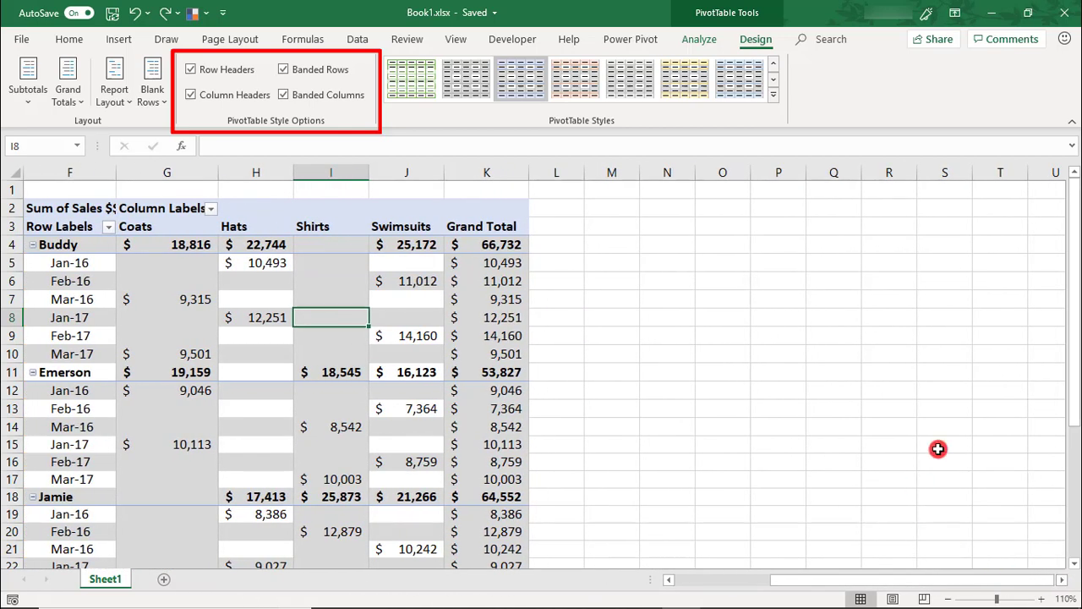
{"action": "left_click", "coordinate": [773, 94]}
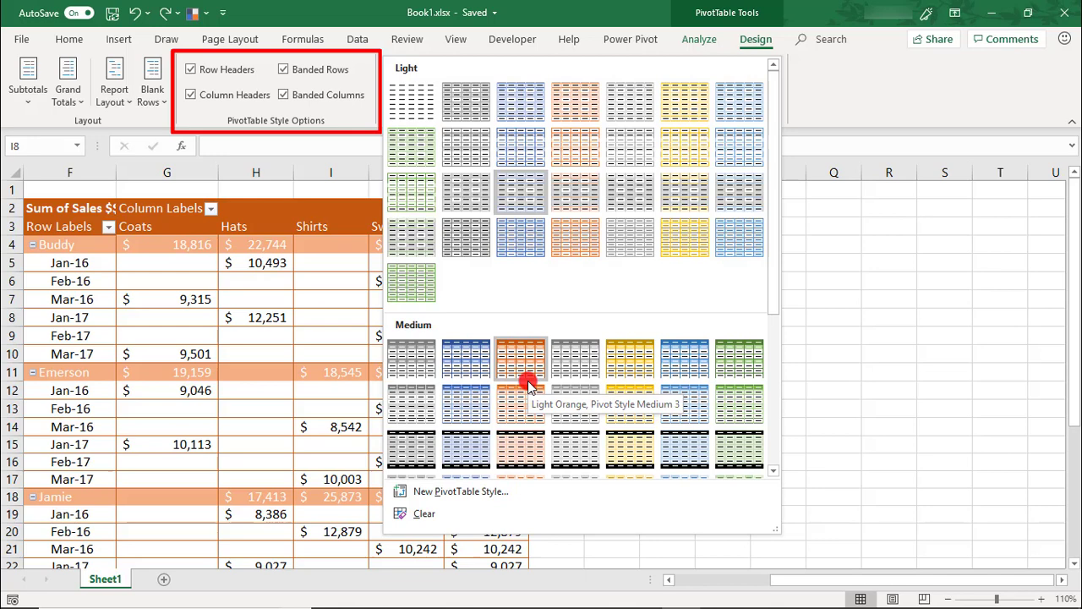
{"action": "scroll", "coordinate": [527, 408], "scroll_direction": "down", "scroll_amount": 5}
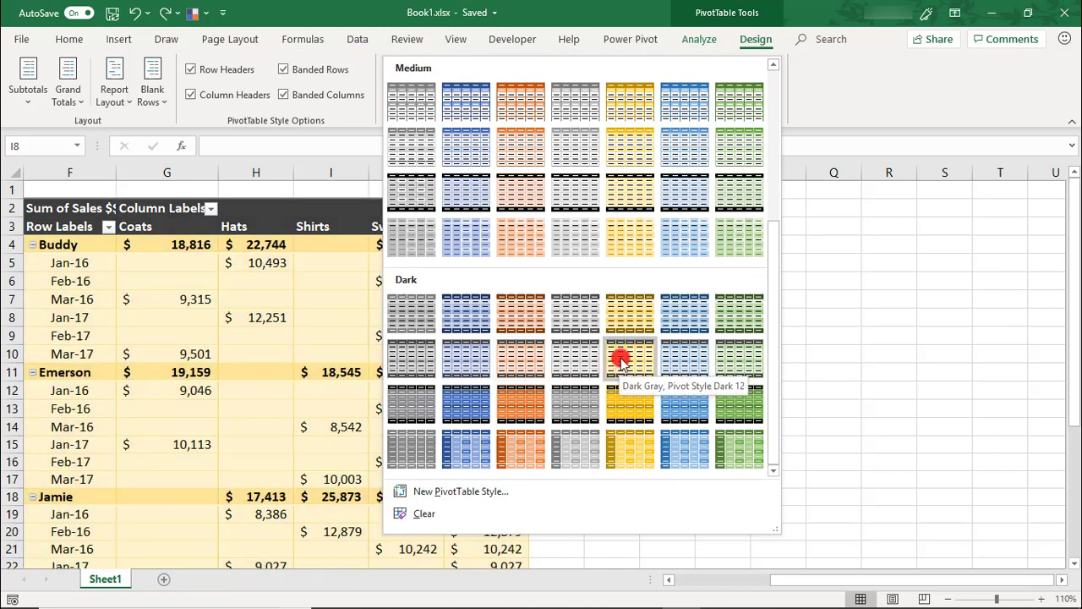
{"action": "scroll", "coordinate": [640, 329], "scroll_direction": "up", "scroll_amount": 3}
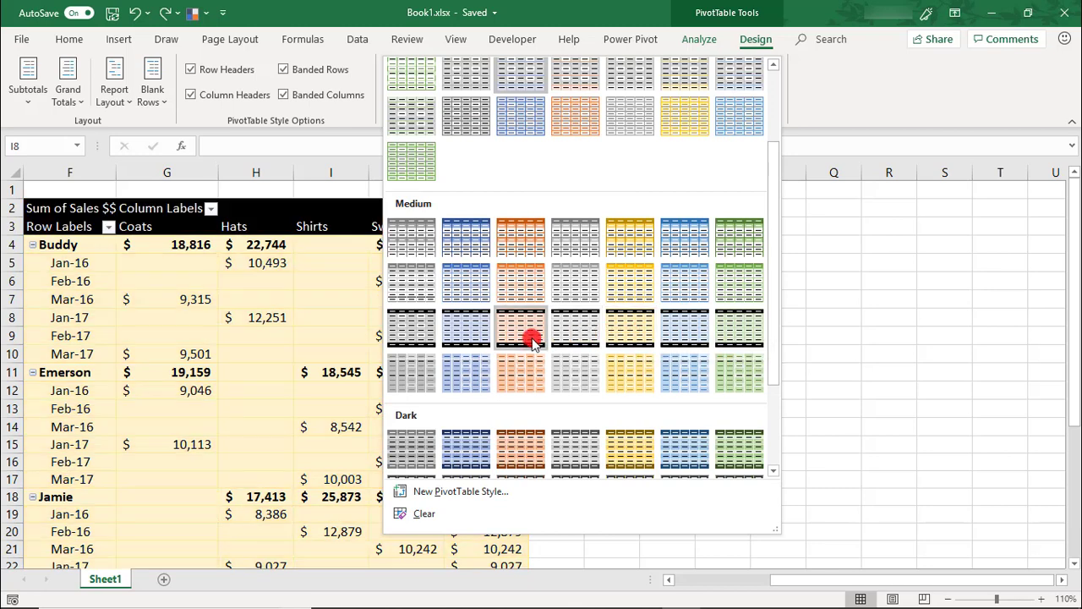
{"action": "left_click", "coordinate": [742, 284]}
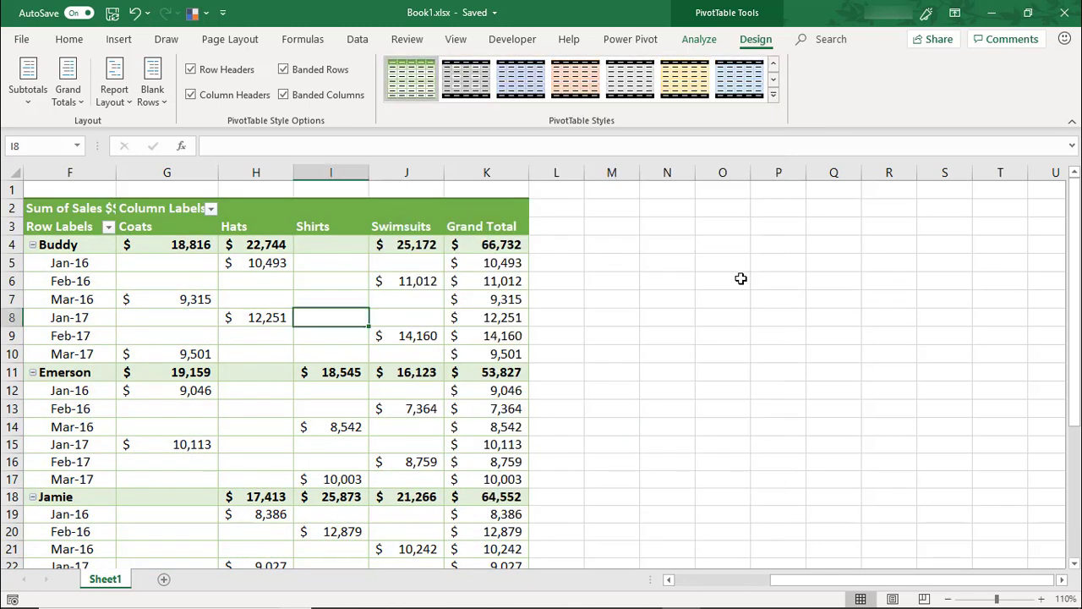